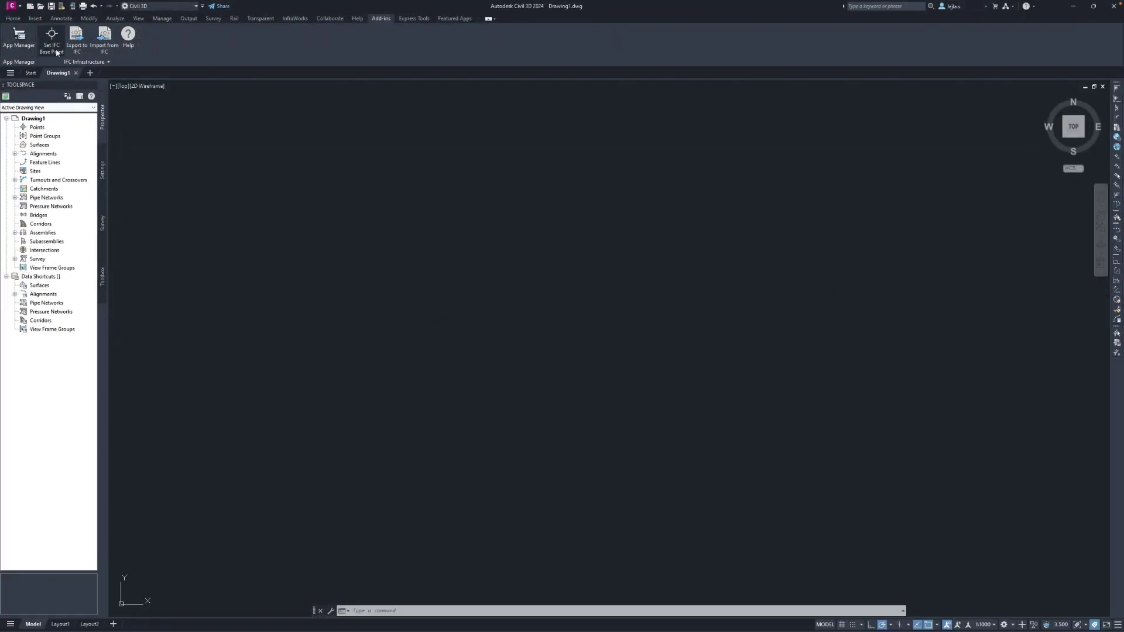
Start an IFC export in Civil 3D, cancel it, and expand the IFC Infrastructure panel.
click(76, 54)
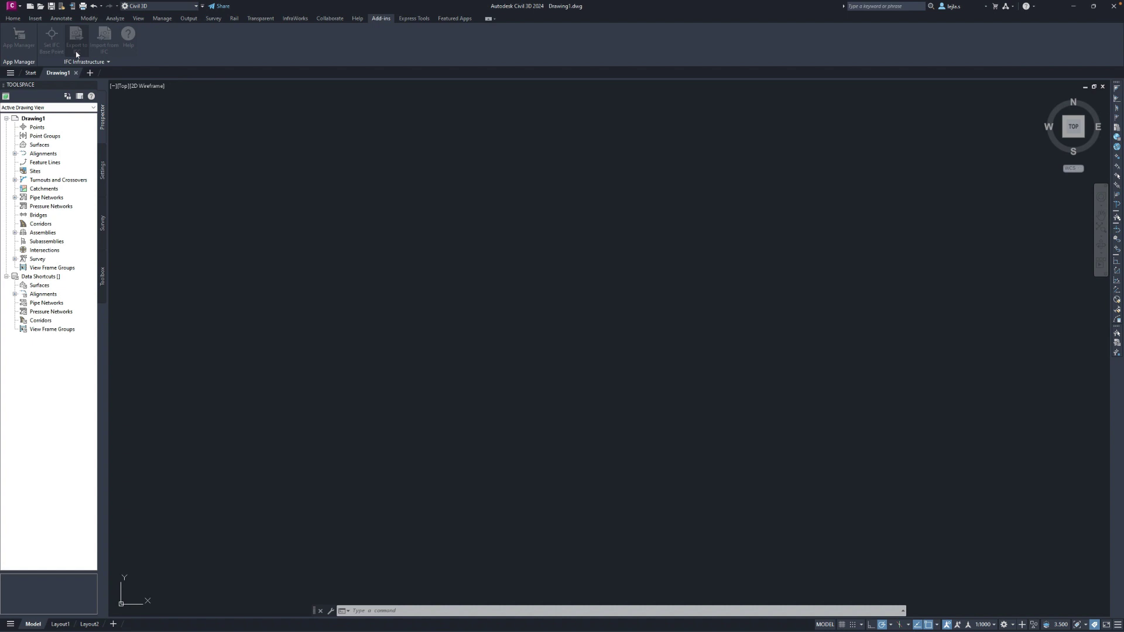
key(Escape)
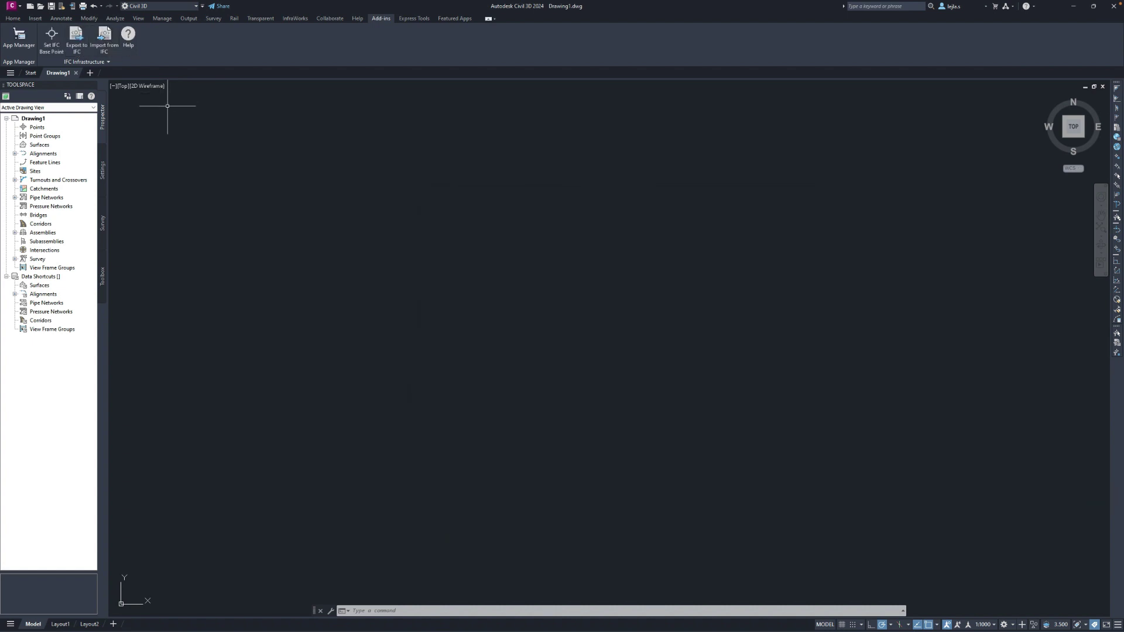
click(109, 63)
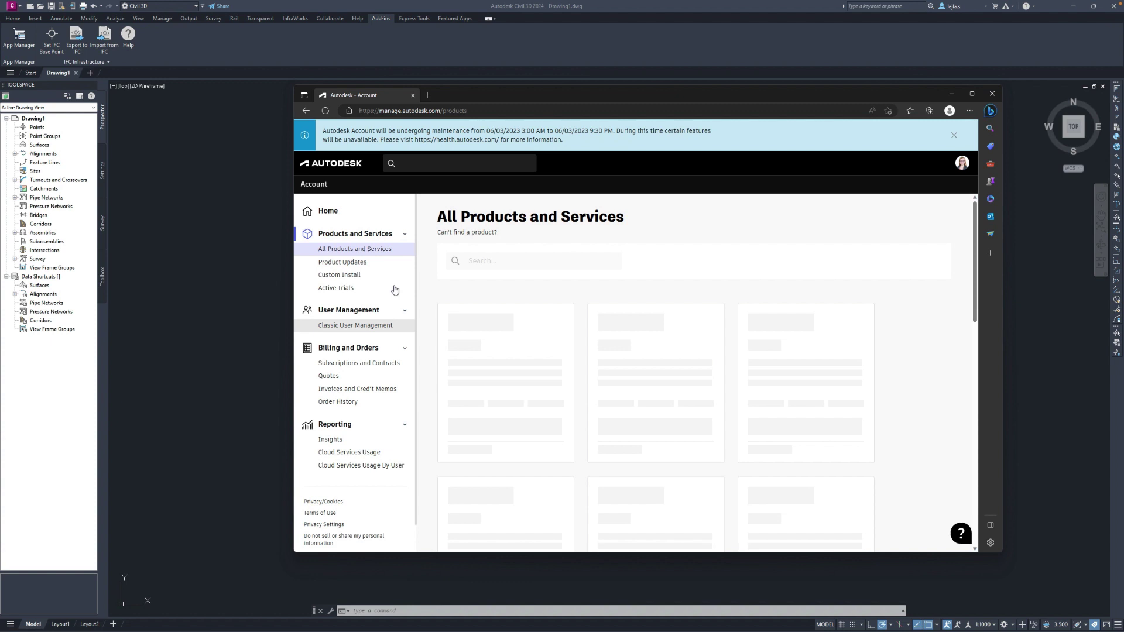
Search Autodesk Account product updates for 'IFC' and review the six IFC extensions, including v24.1.0.
click(375, 266)
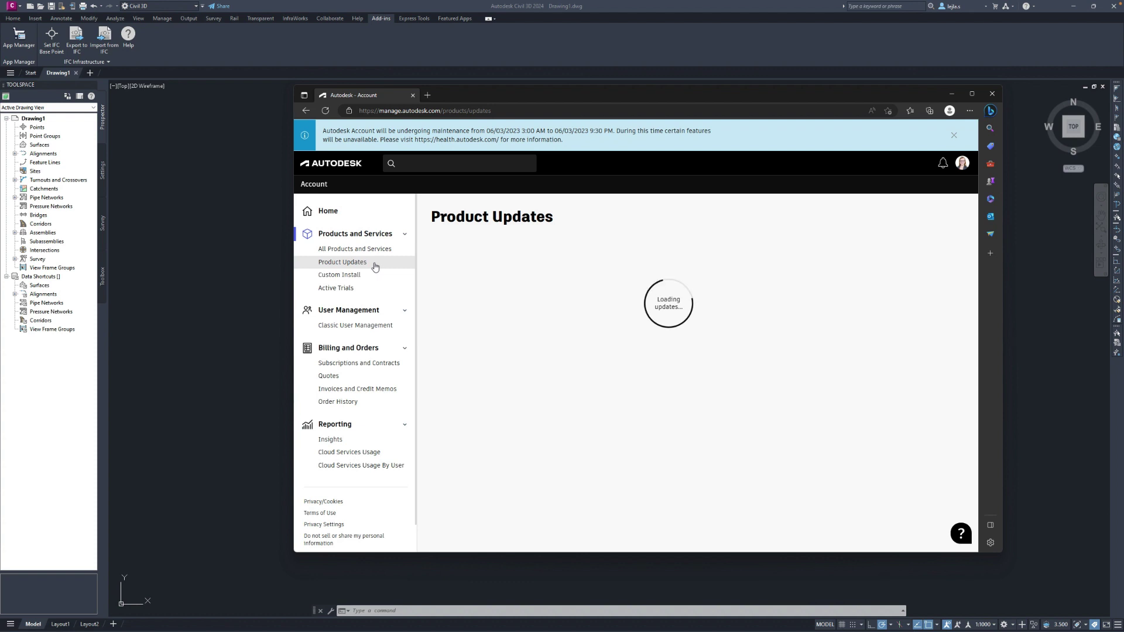
click(517, 245)
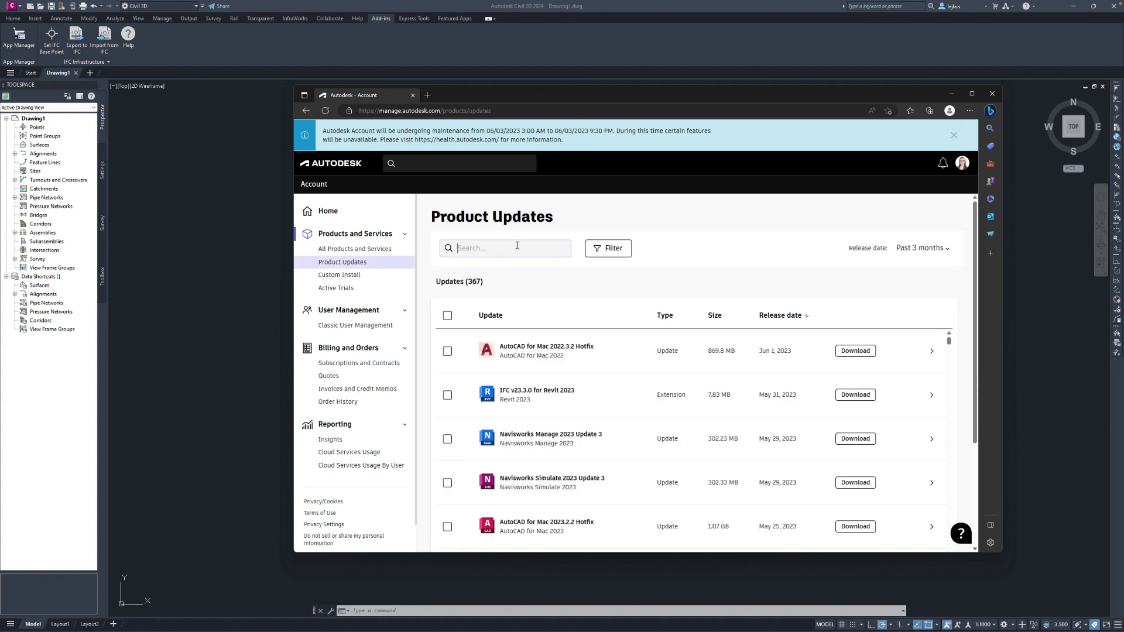
text(IFC)
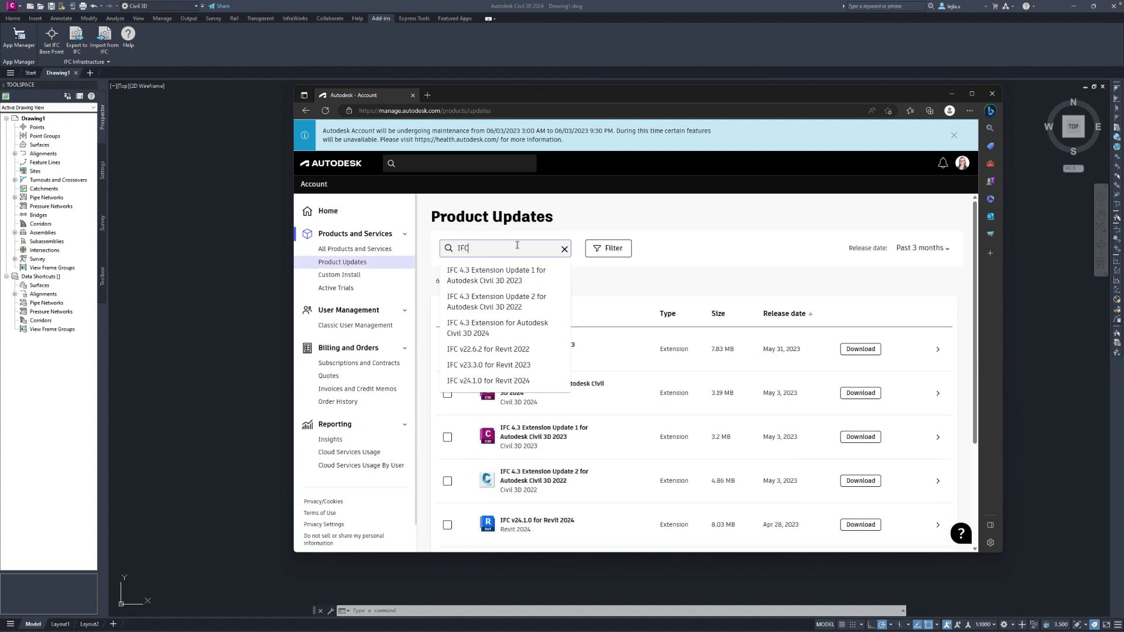
click(679, 240)
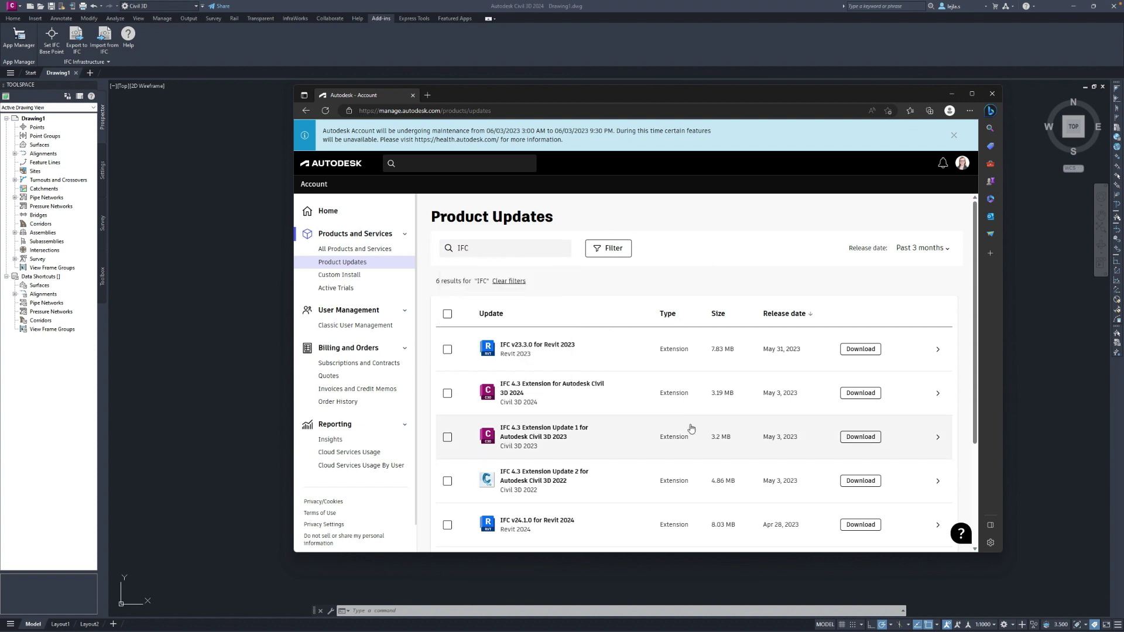
scroll(691, 457, down, 2)
scroll(694, 494, up, 2)
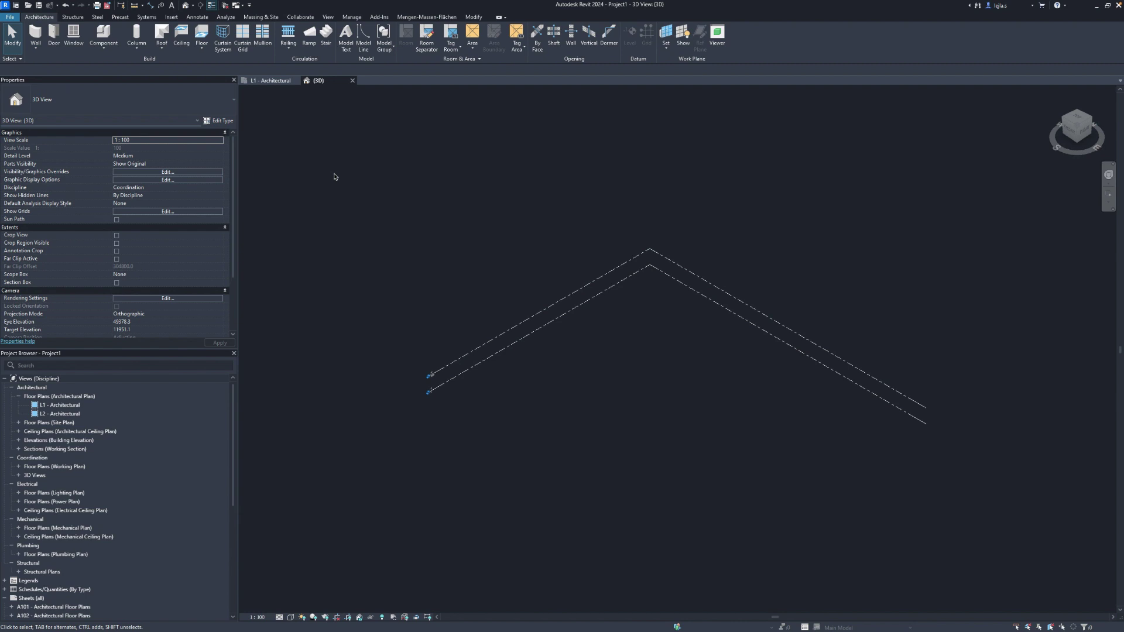
Show Revit's Insert tab link tools and the File menu's Open choices for IFC and IFC Options.
click(172, 17)
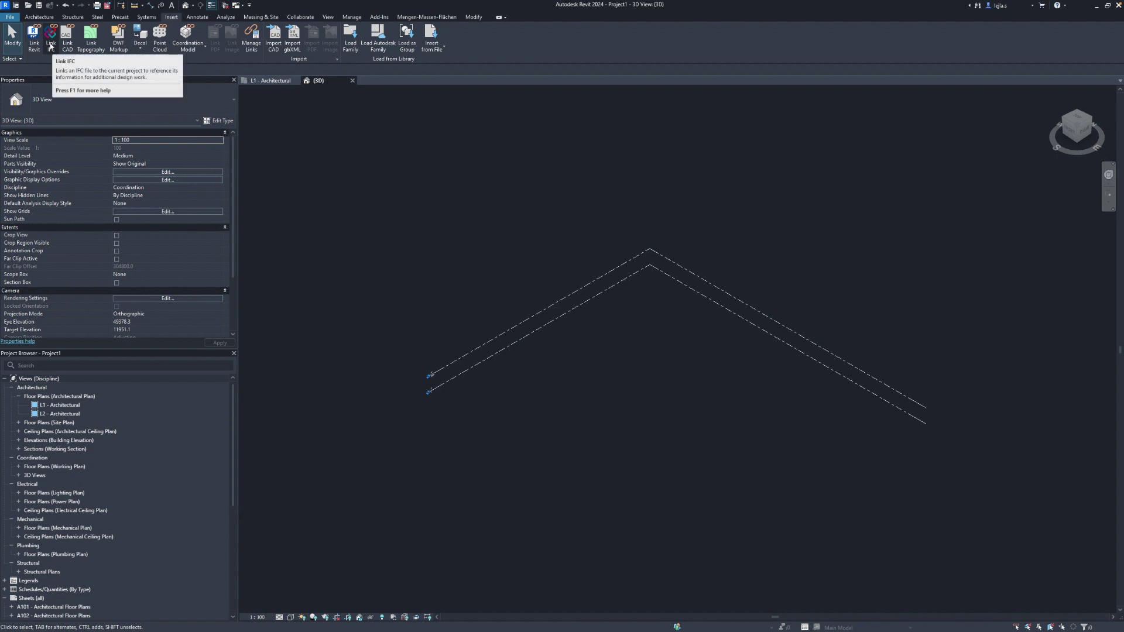
click(8, 18)
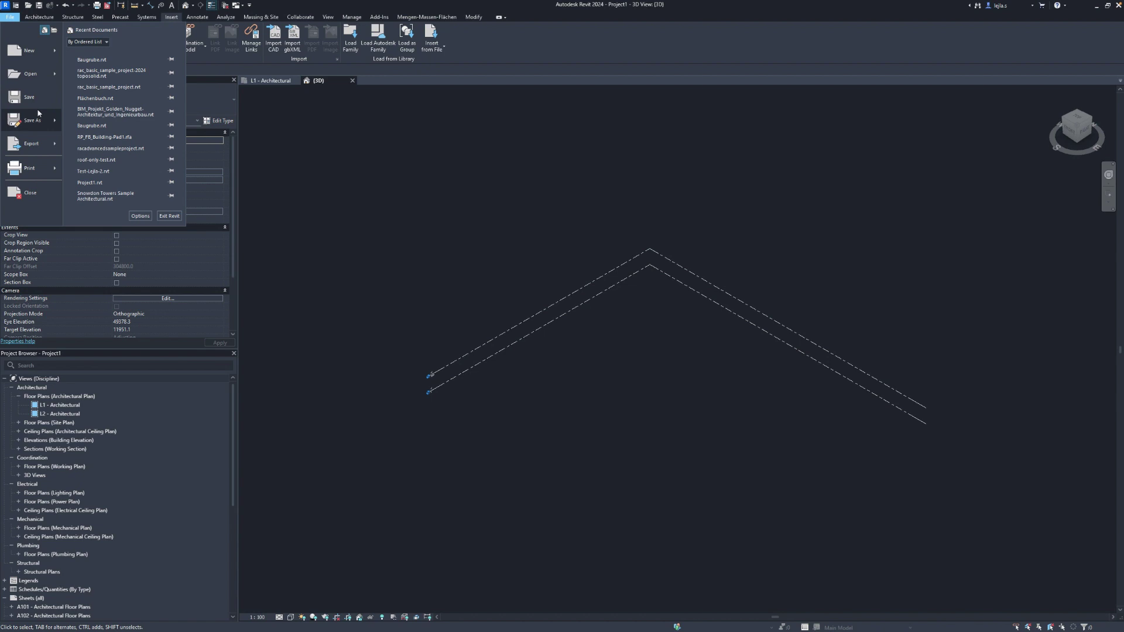
mouse_move(54, 78)
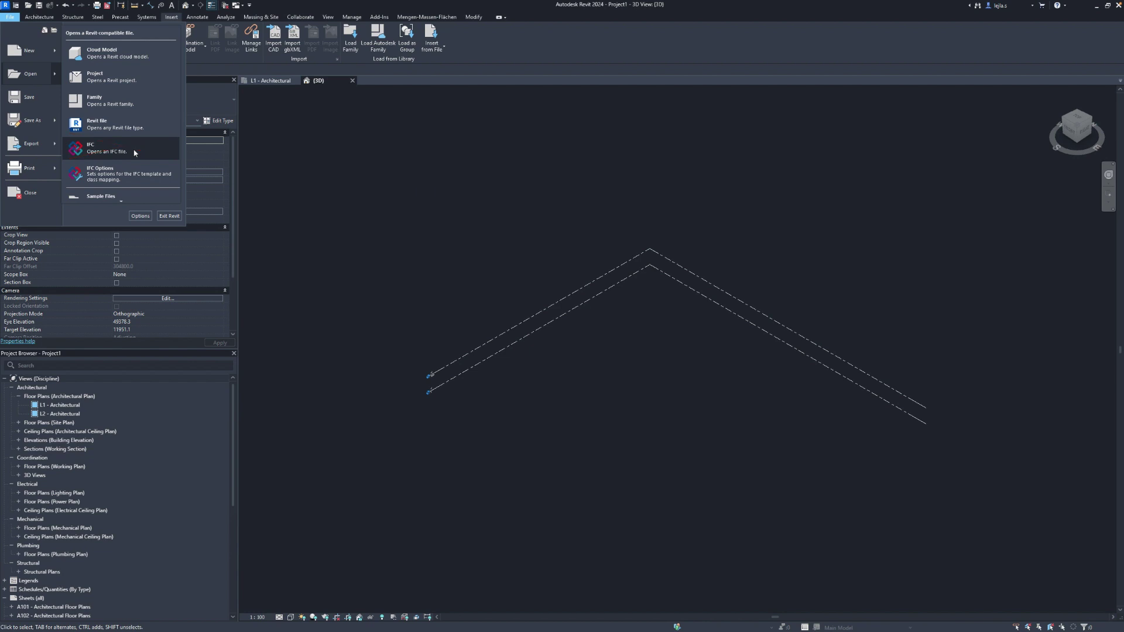
Review the Import IFC Options class mapping table, leaving the Default Template empty.
click(130, 179)
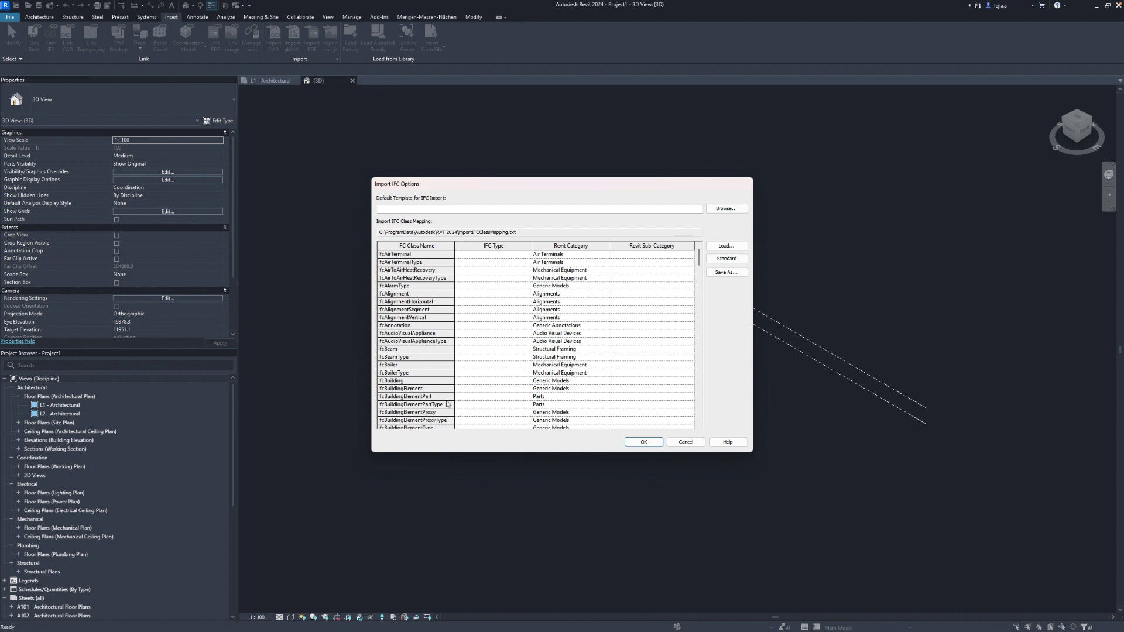
scroll(445, 404, down, 15)
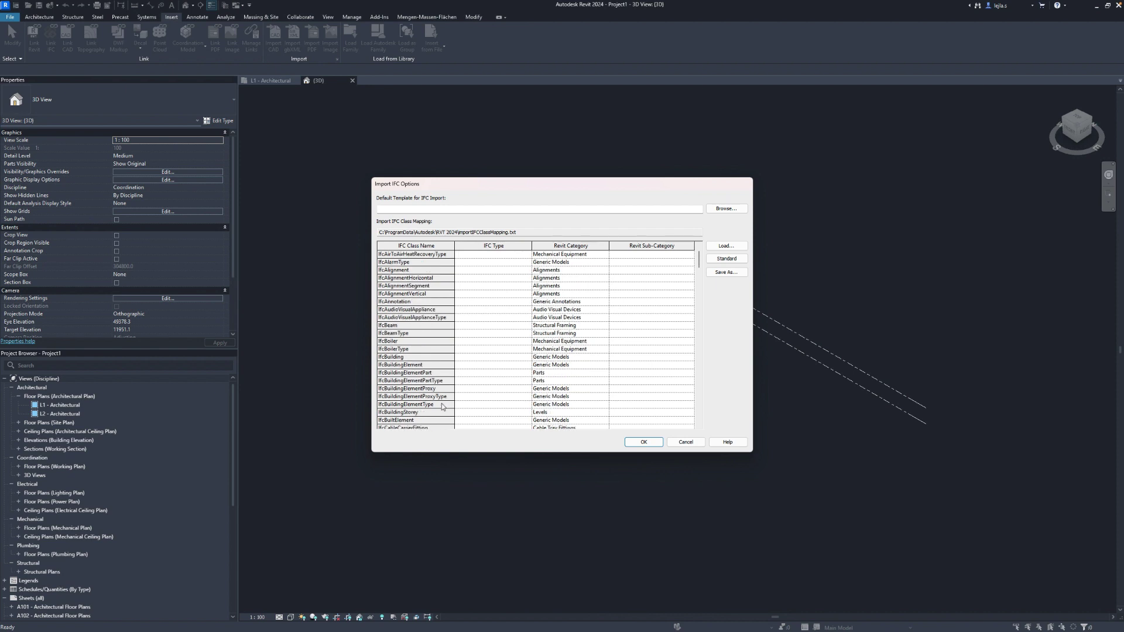
scroll(443, 406, down, 20)
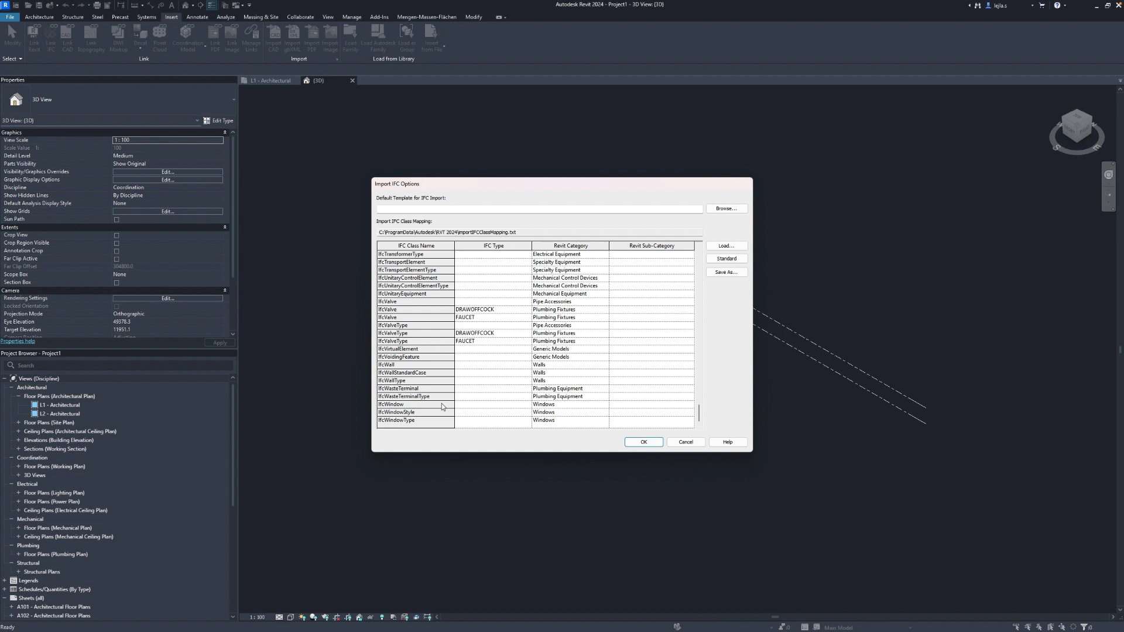
click(402, 209)
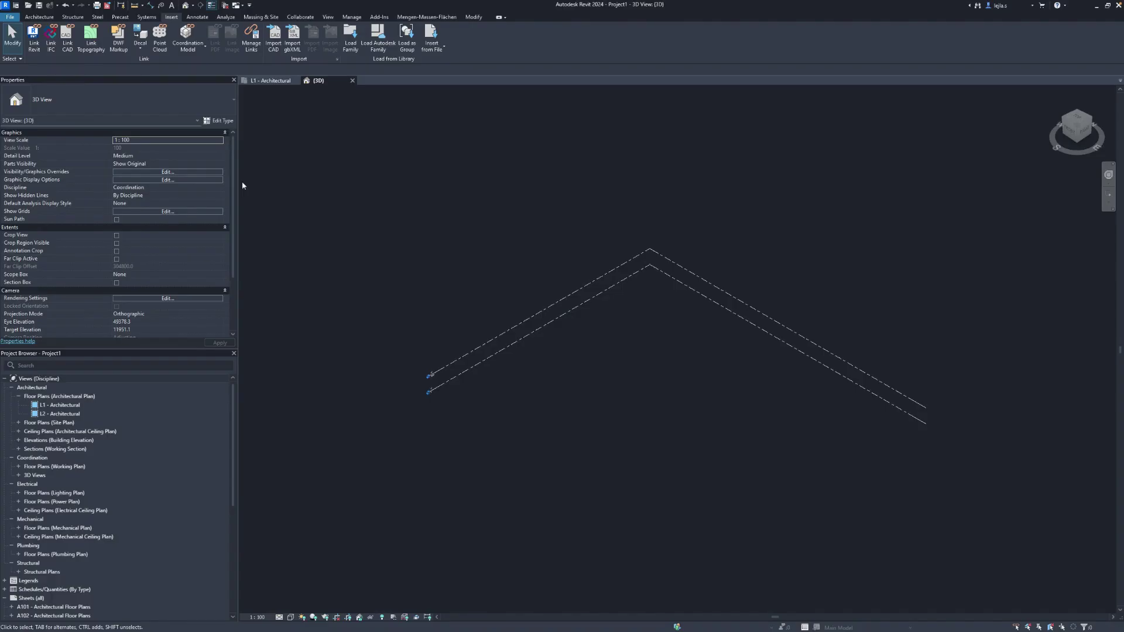
Link 00_LRT_BIM-Station - selection.ifc from the Large Rail Dataset folder into Project1.
click(52, 49)
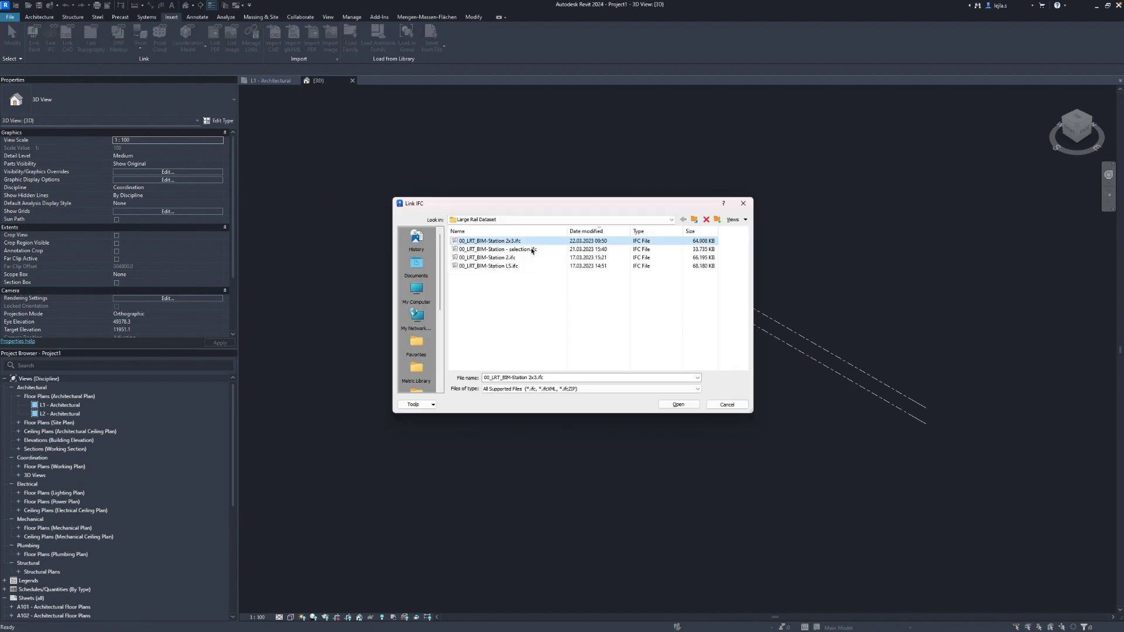
click(534, 250)
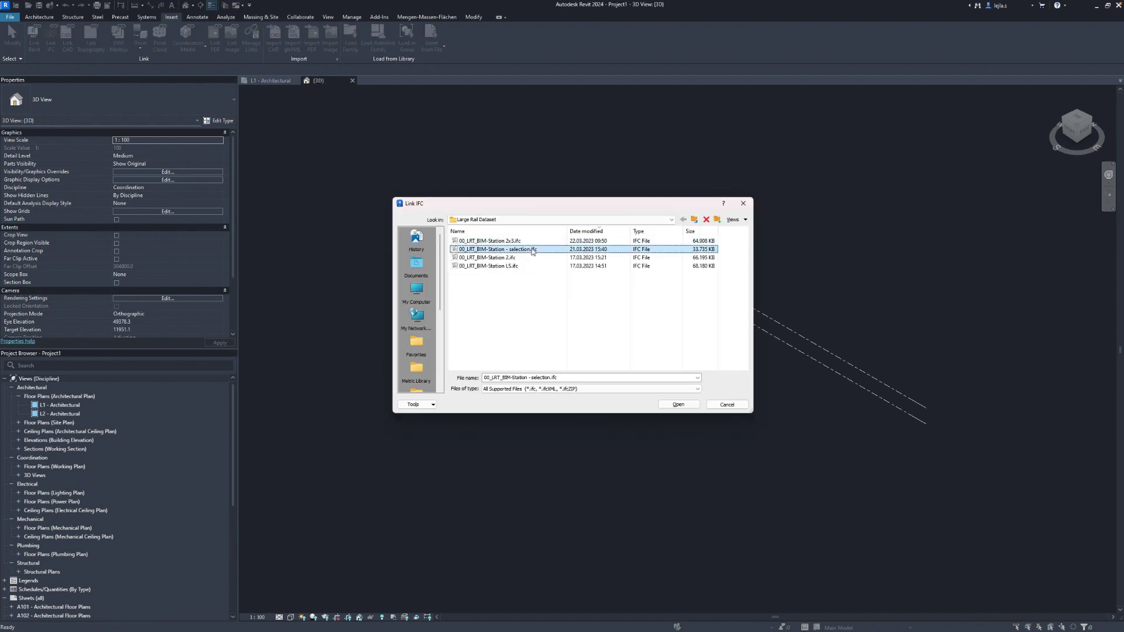
click(676, 404)
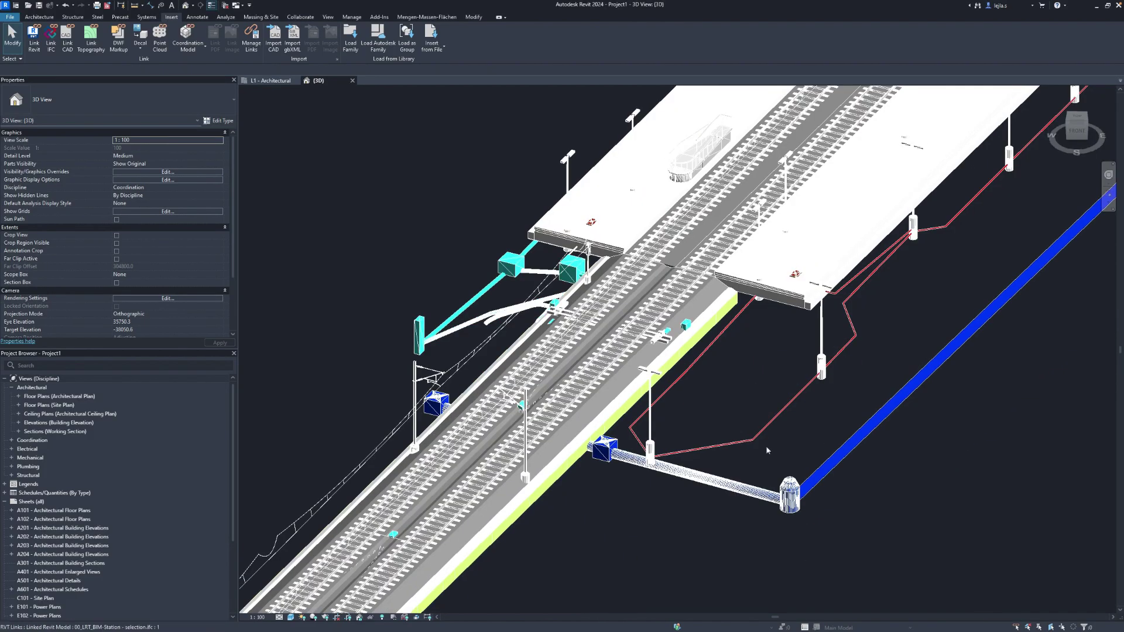
click(790, 496)
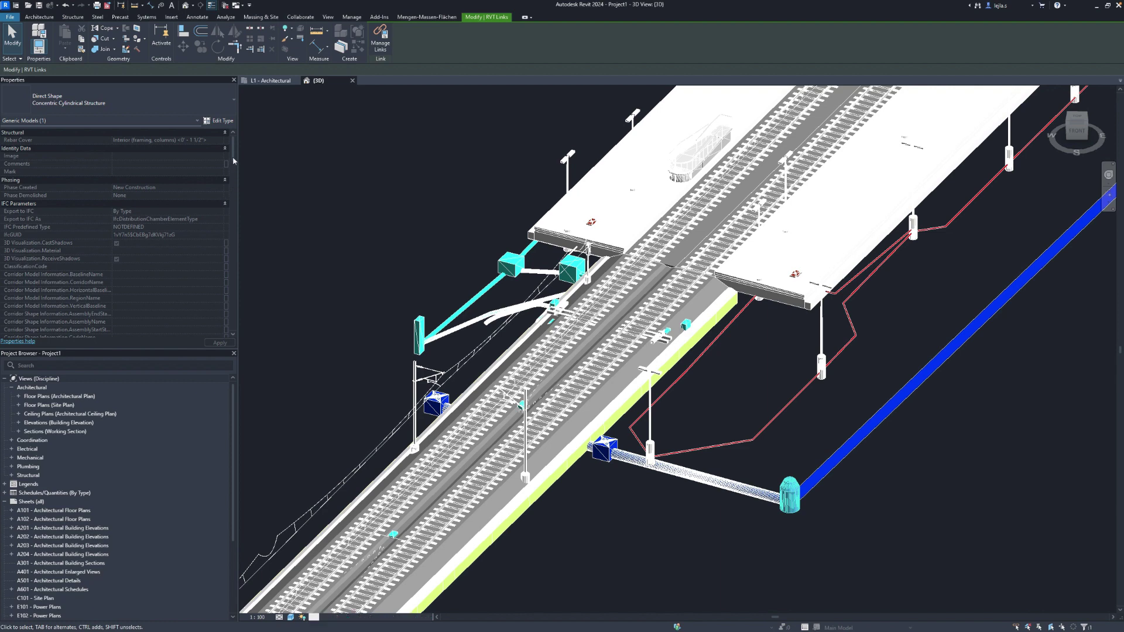
scroll(233, 193, down, 10)
drag(233, 197, 234, 319)
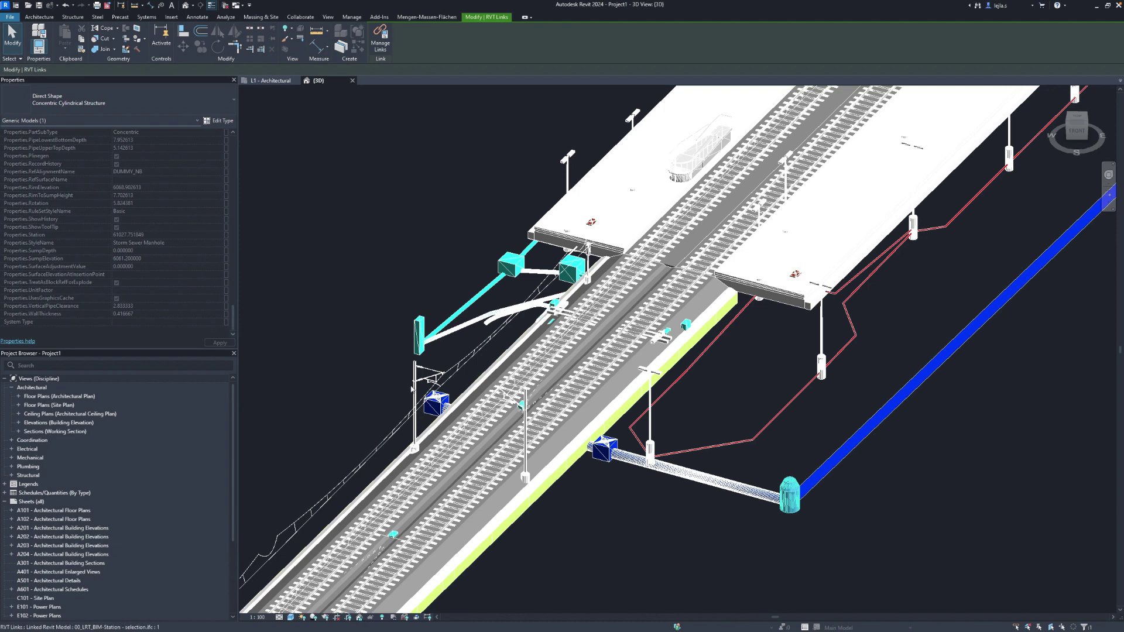
click(414, 389)
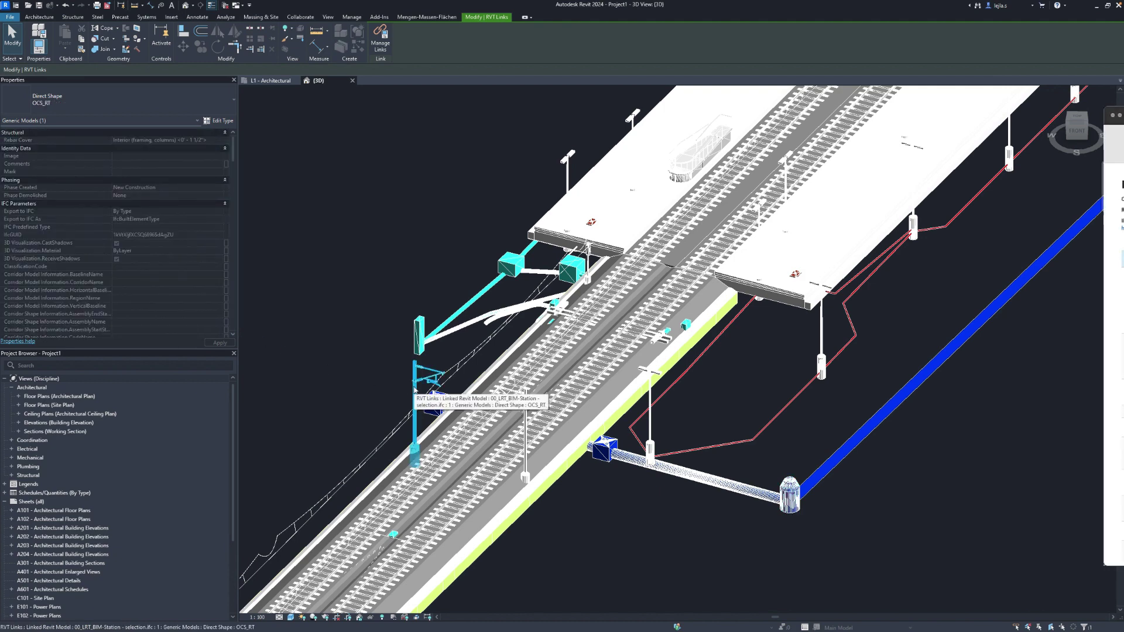
scroll(181, 320, down, 1)
scroll(182, 319, down, 10)
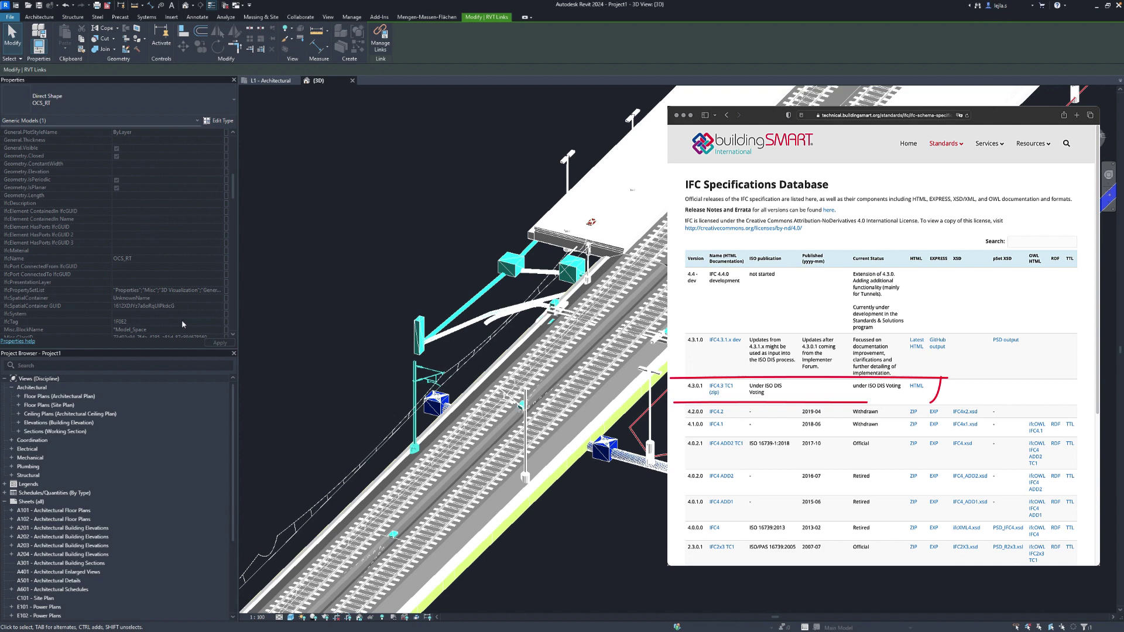
click(586, 395)
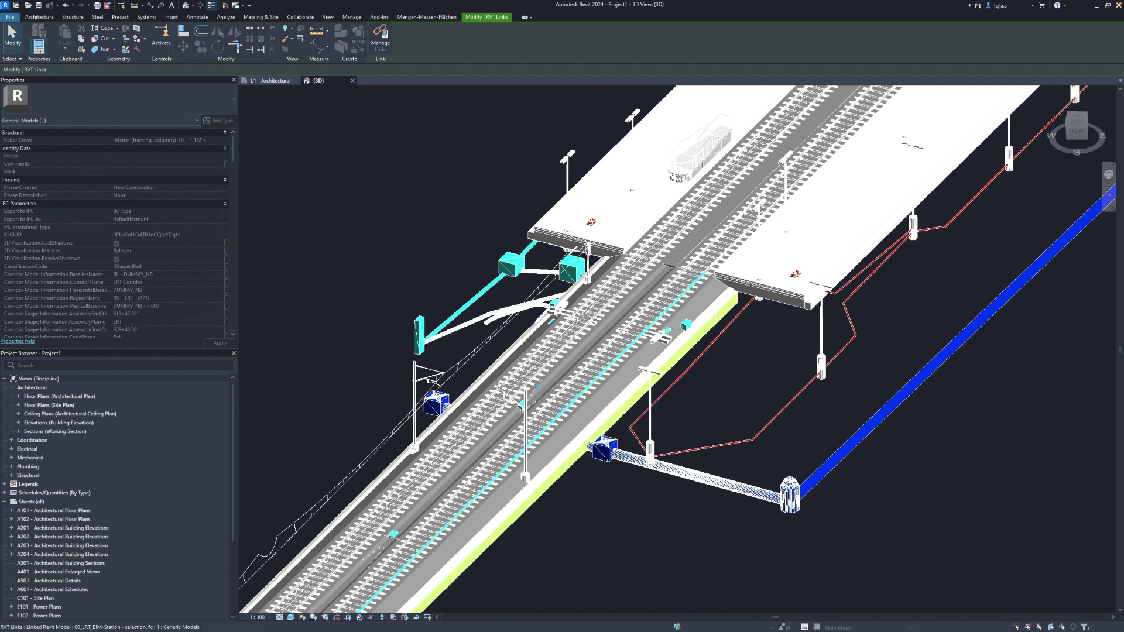
scroll(173, 299, down, 6)
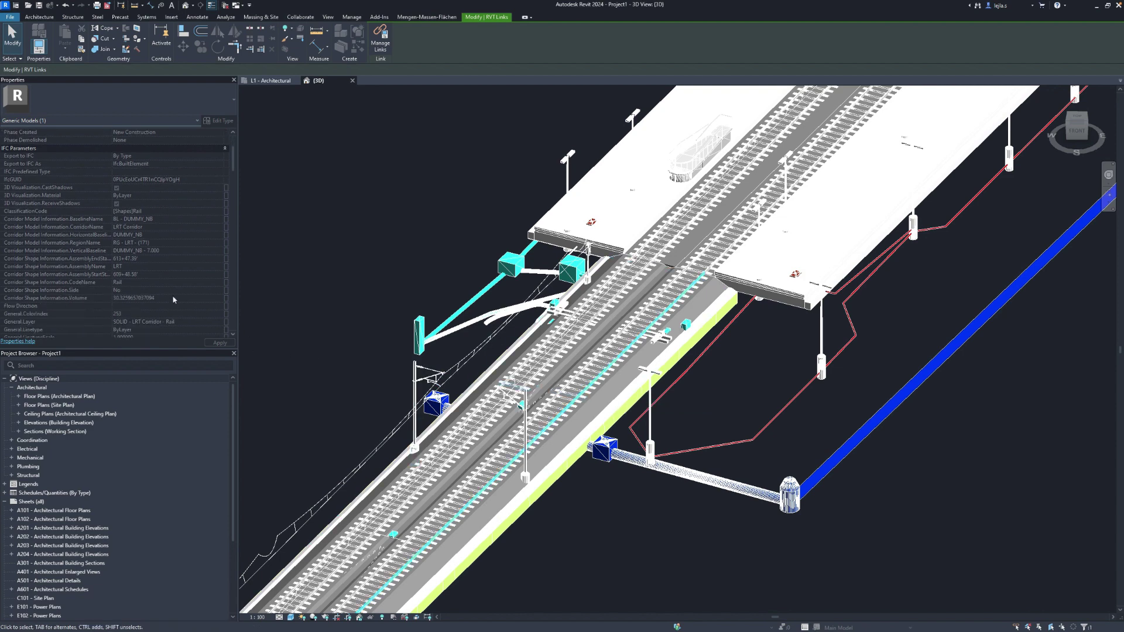
scroll(173, 300, down, 12)
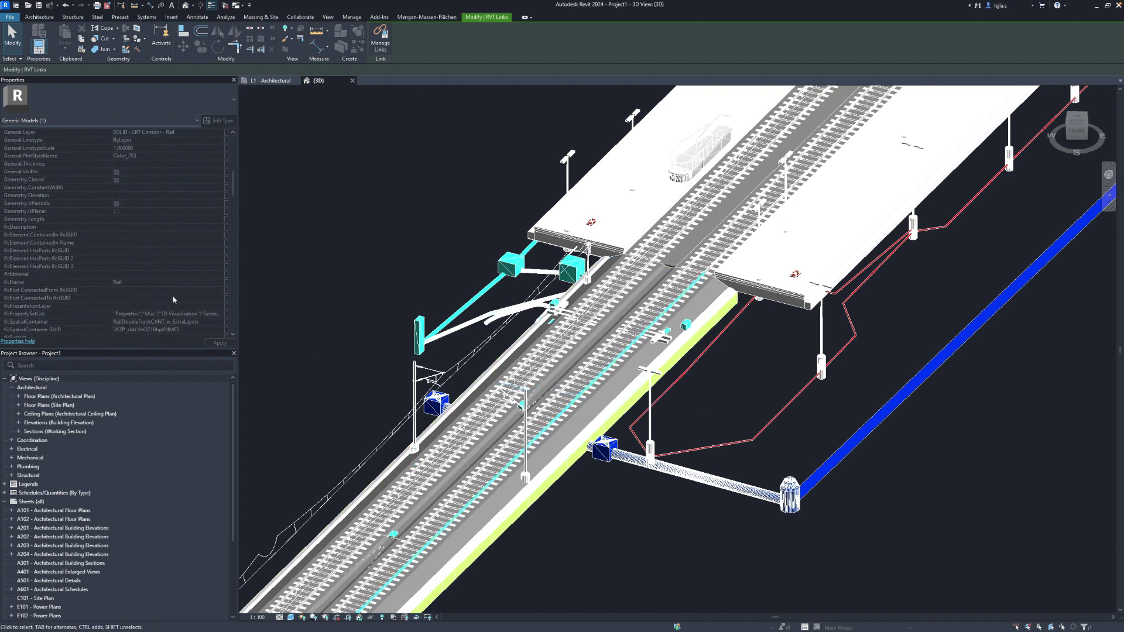
scroll(174, 300, down, 8)
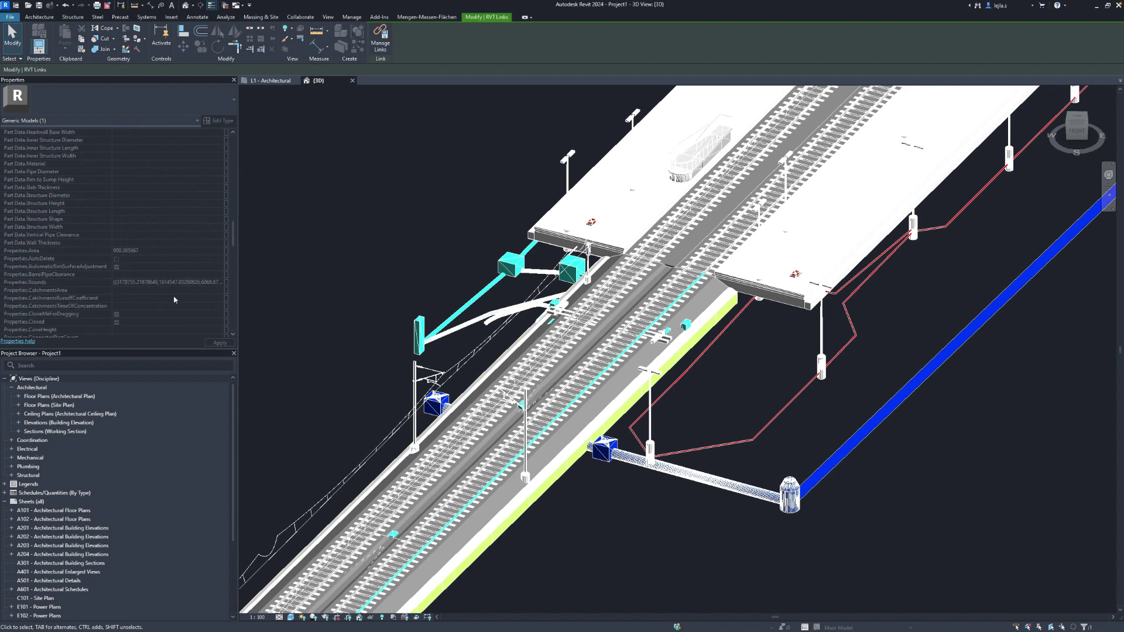
scroll(174, 300, up, 20)
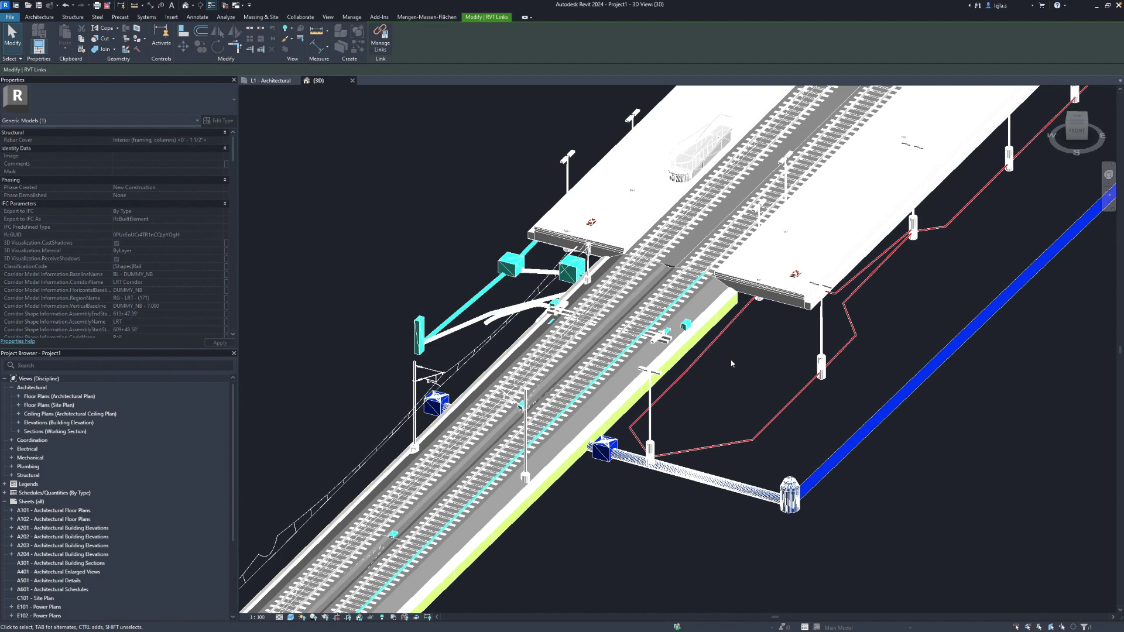
mouse_move(731, 364)
middle_down()
mouse_move(696, 372)
mouse_move(539, 556)
middle_up()
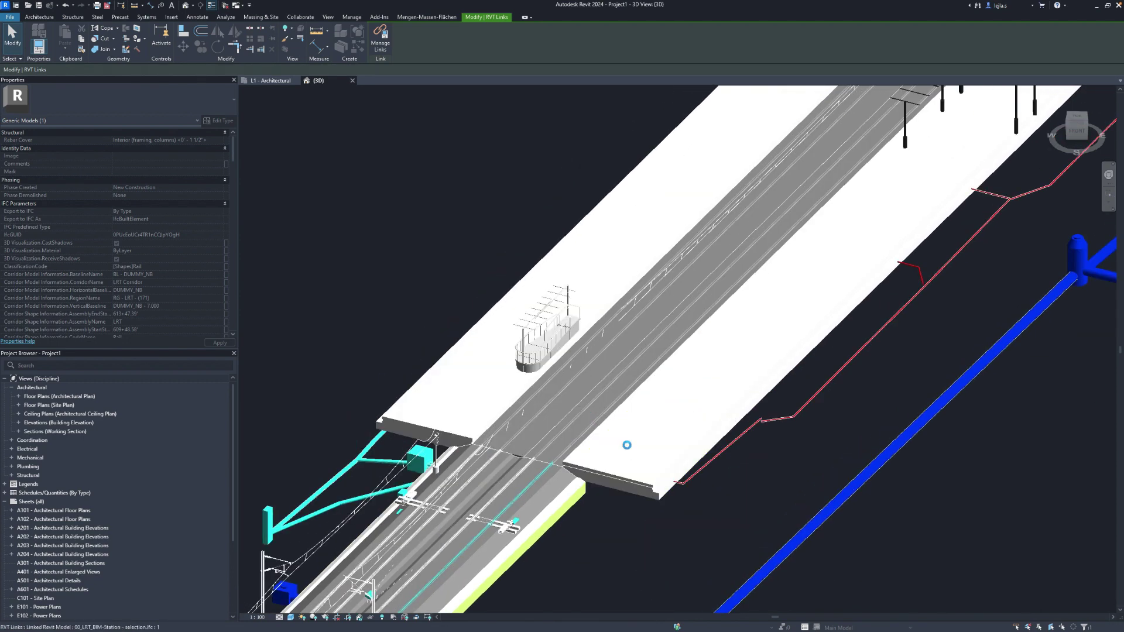
scroll(627, 445, down, 3)
scroll(627, 445, up, 2)
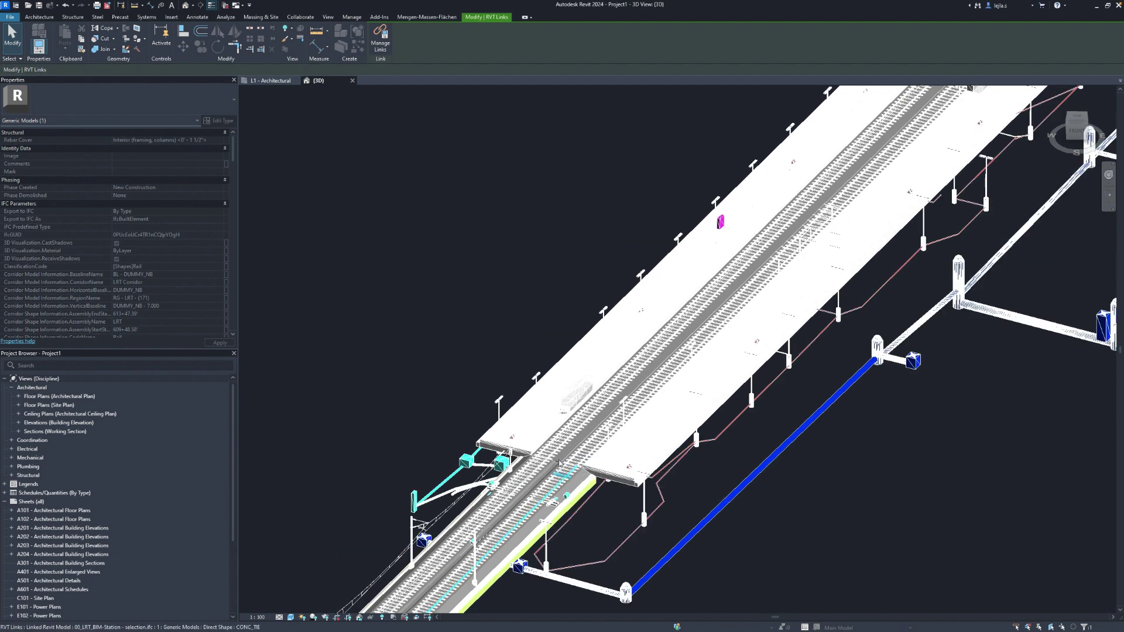
click(574, 451)
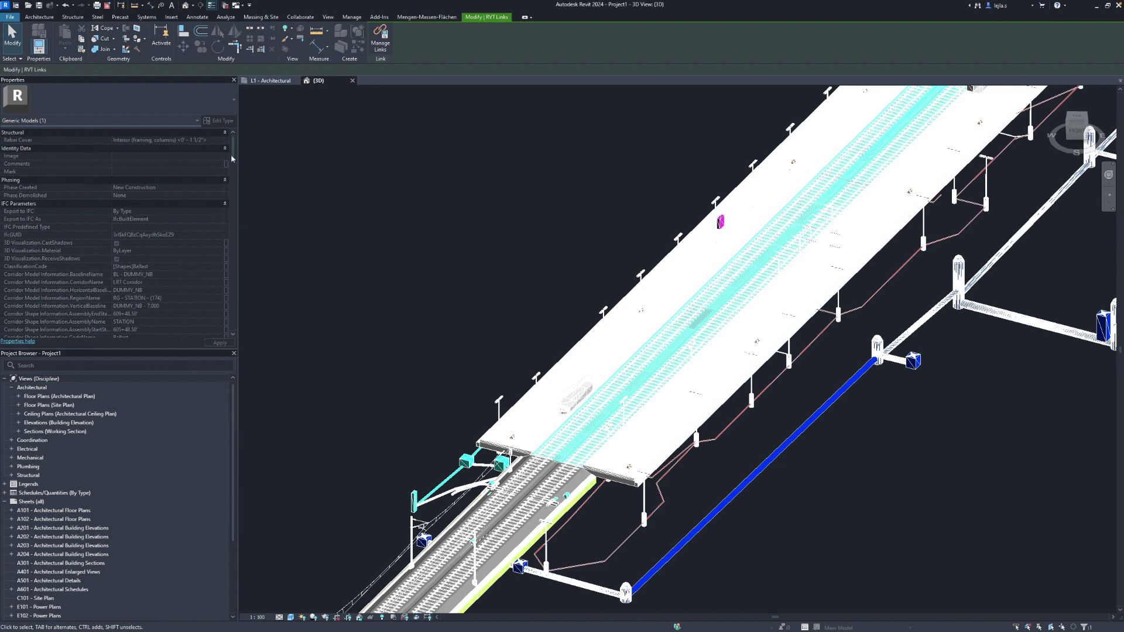
drag(232, 157, 234, 185)
click(354, 213)
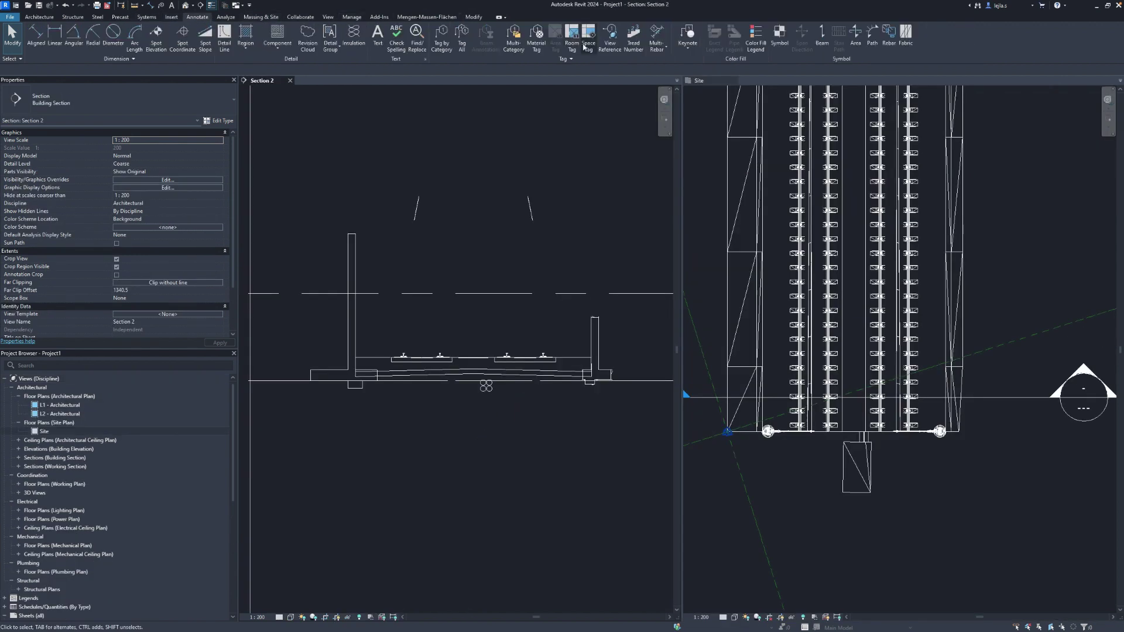
Tag the ballast in Section 2 by category and select the resulting question-mark tag.
click(617, 304)
click(473, 358)
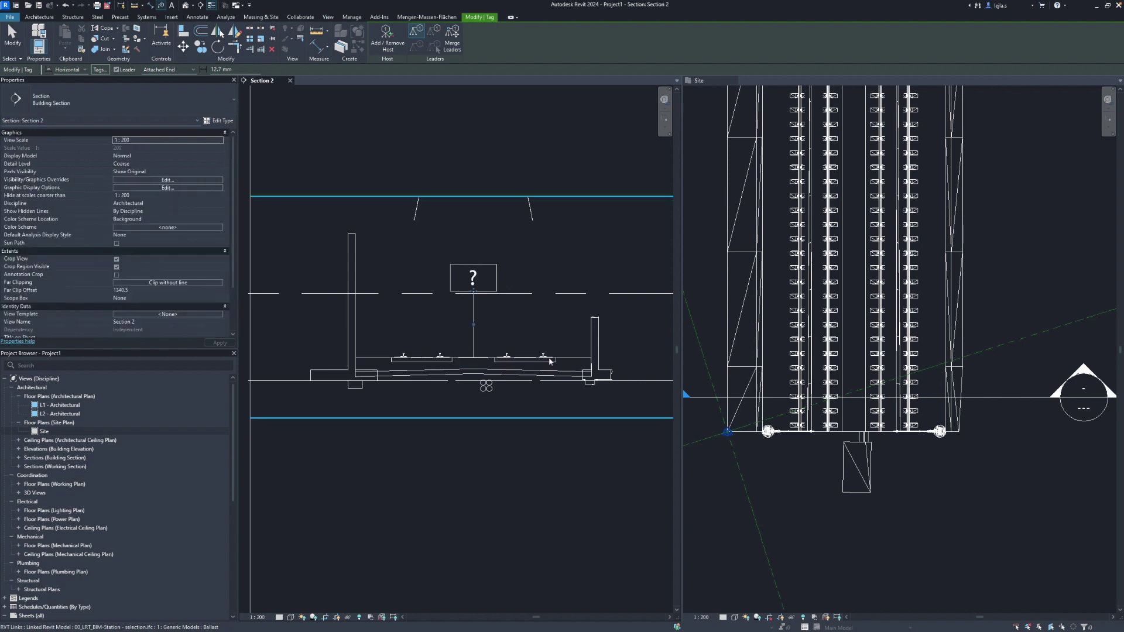
key(Escape)
click(474, 319)
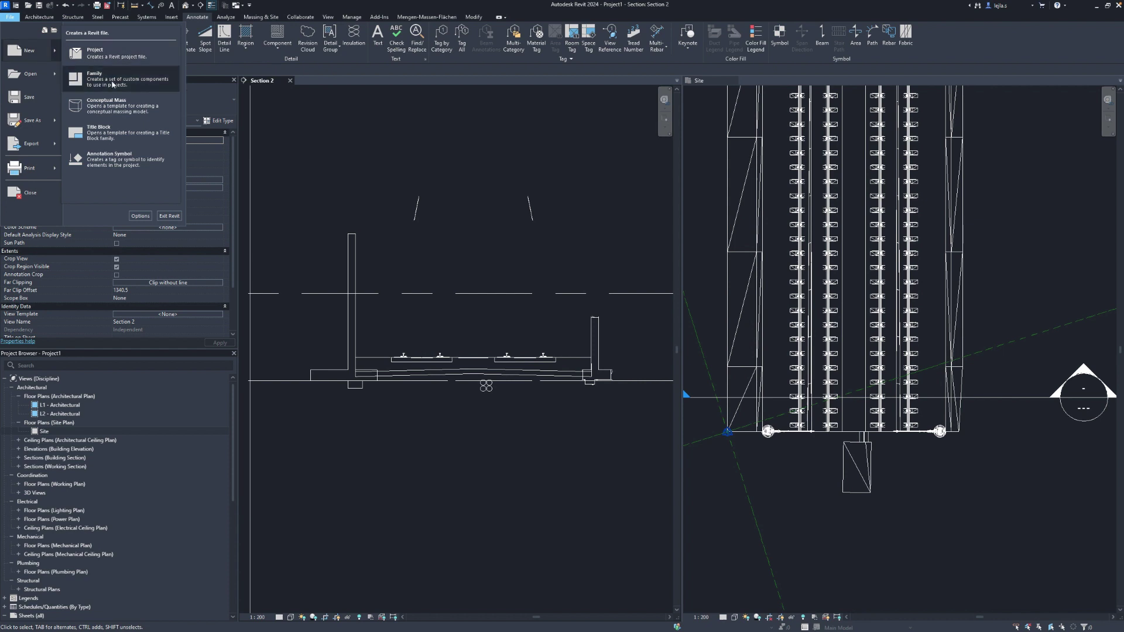
Create a new family from Metric Generic Annotation.rft and place a label in it.
click(111, 76)
double_click(373, 210)
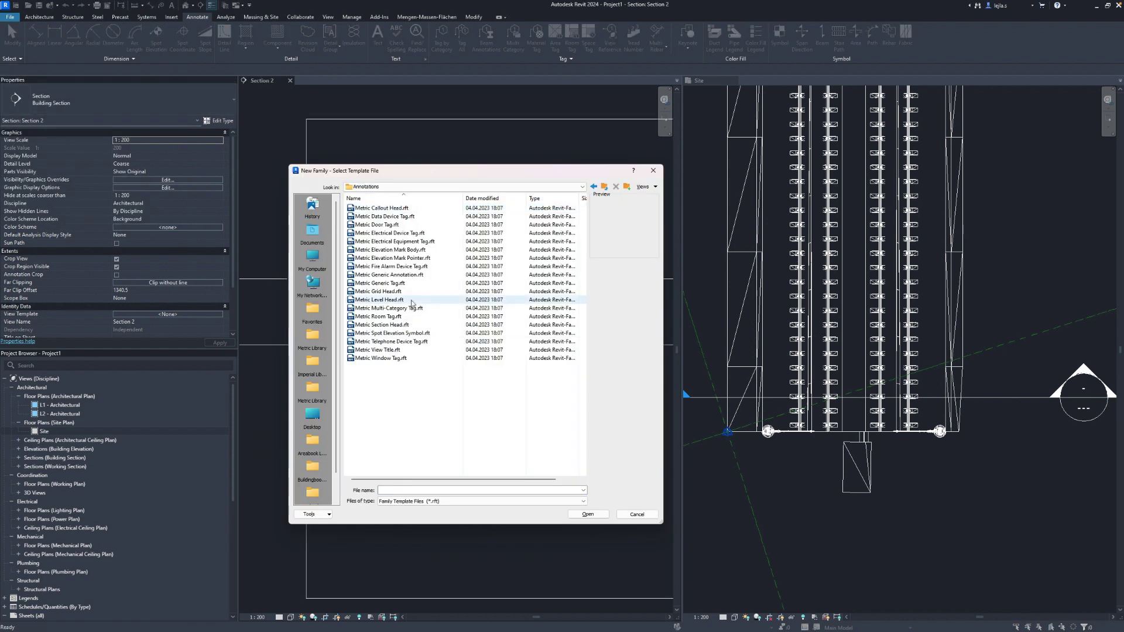
click(415, 275)
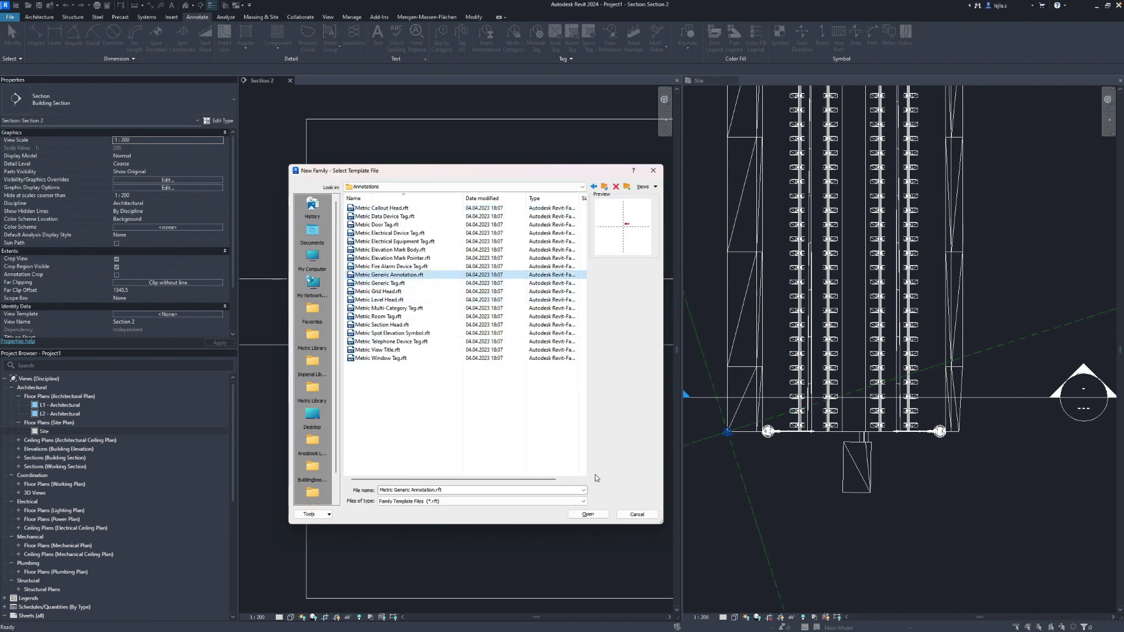
click(592, 514)
click(294, 349)
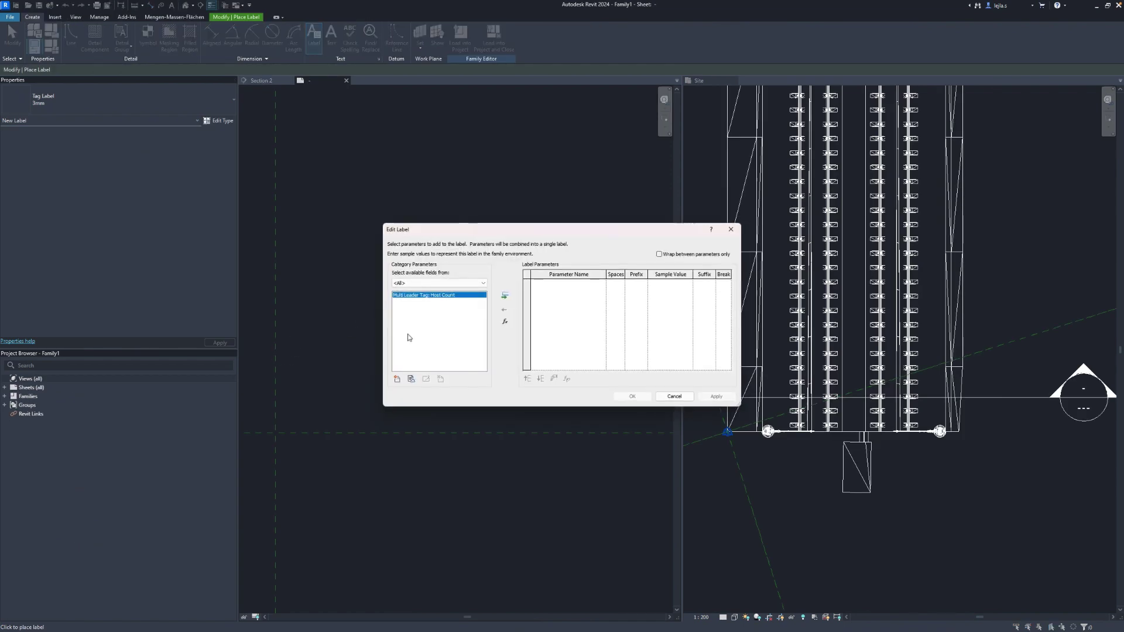
Add a shared parameter to the label, switching to the model's IFC shared parameters file.
click(399, 379)
click(480, 246)
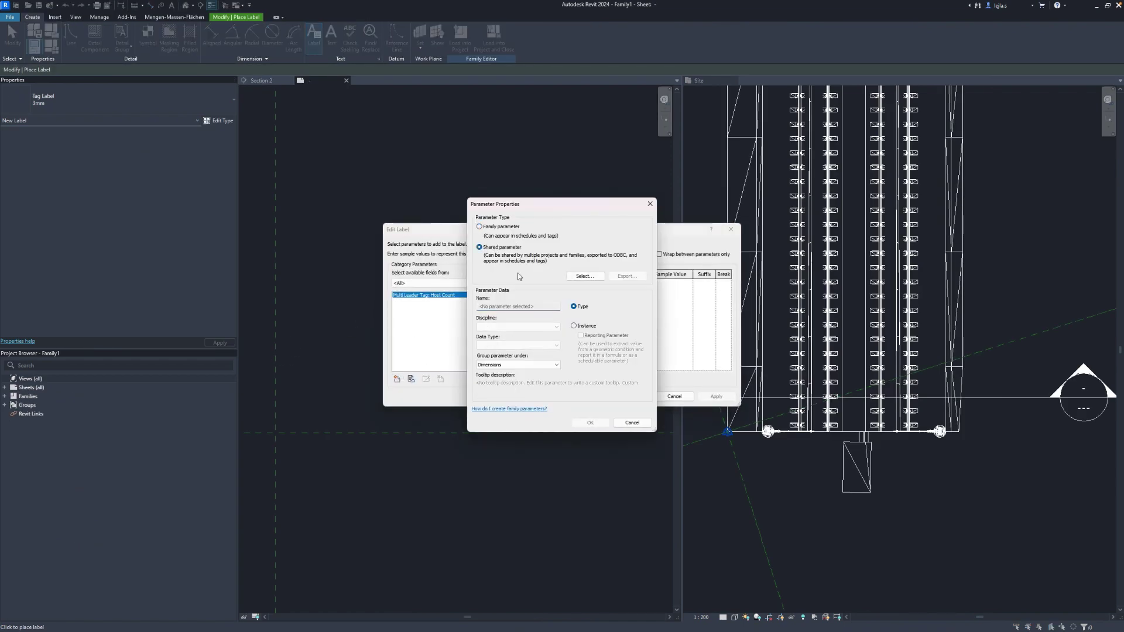
click(583, 279)
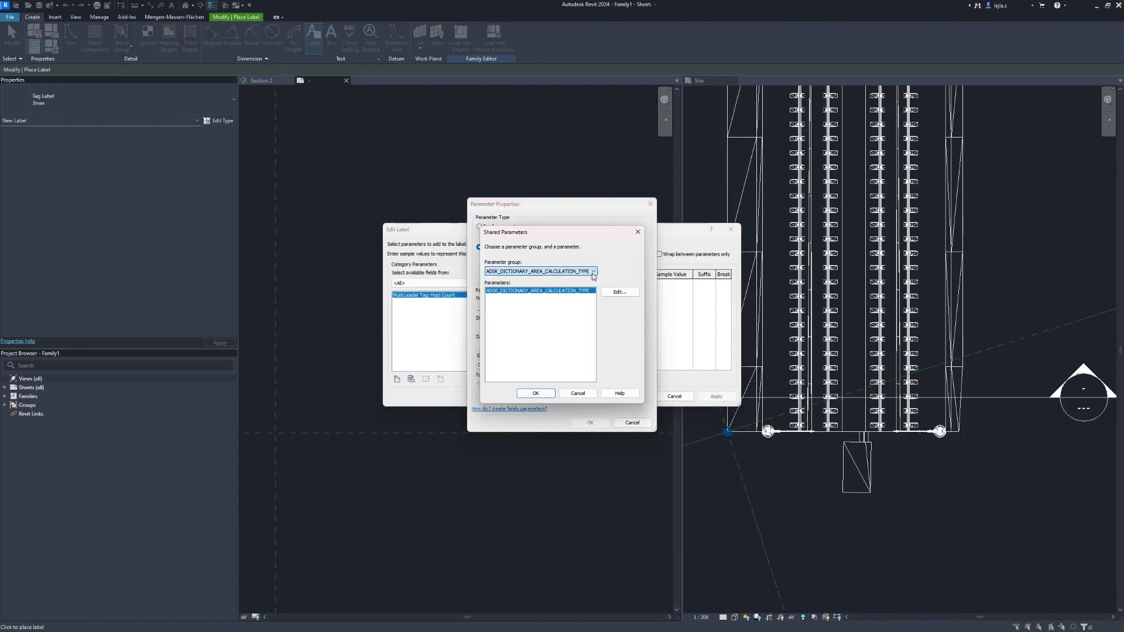
click(612, 292)
click(601, 251)
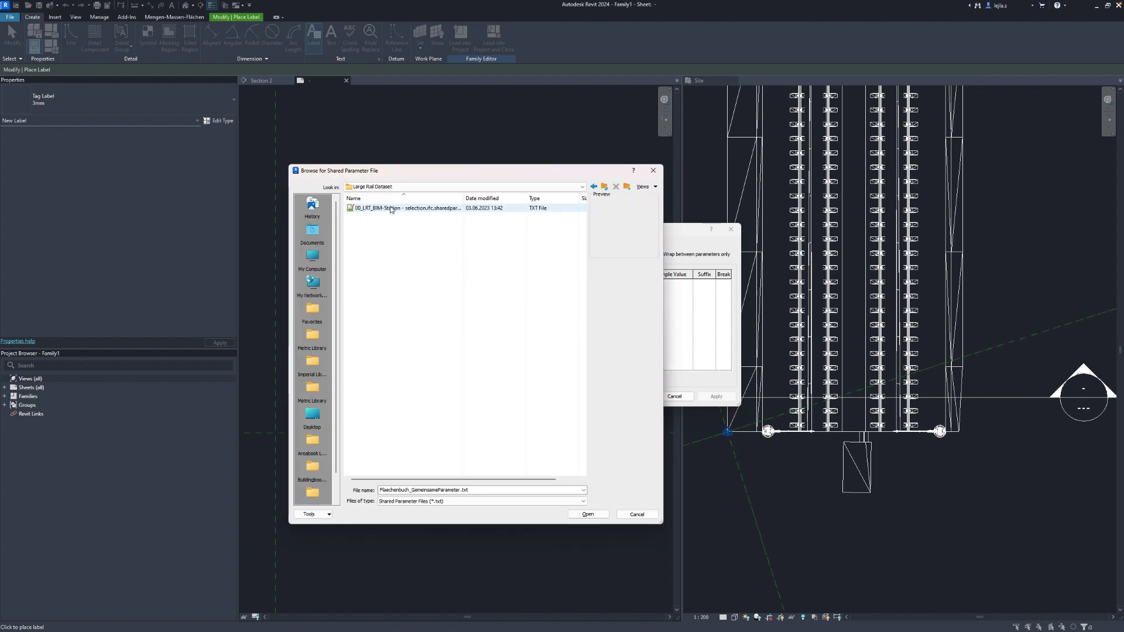
click(444, 208)
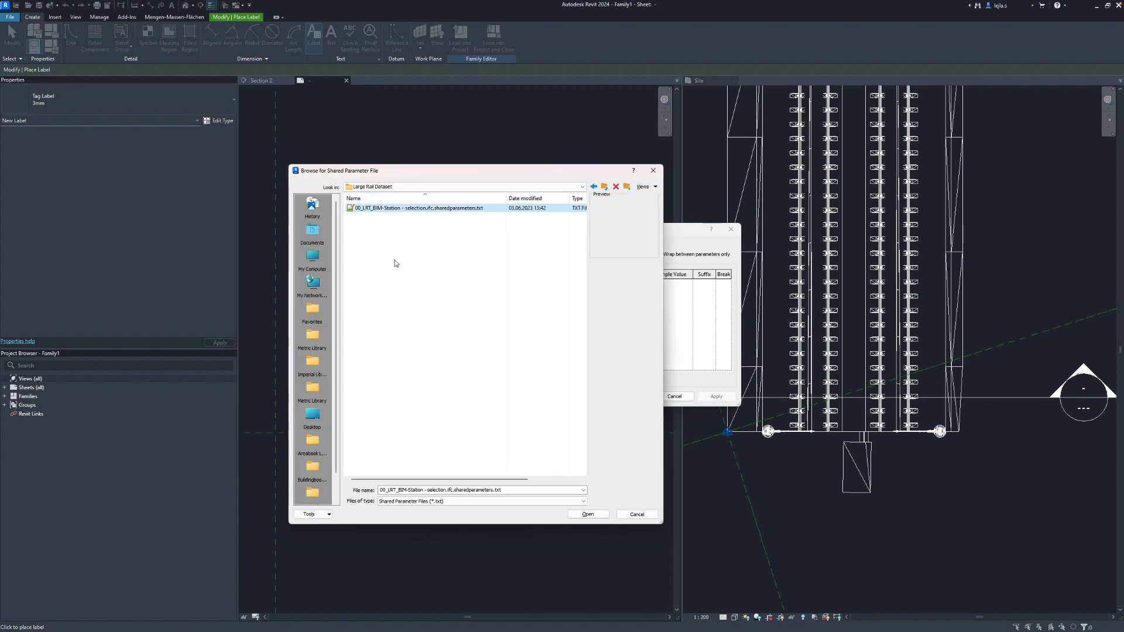
click(588, 514)
drag(584, 289, 589, 370)
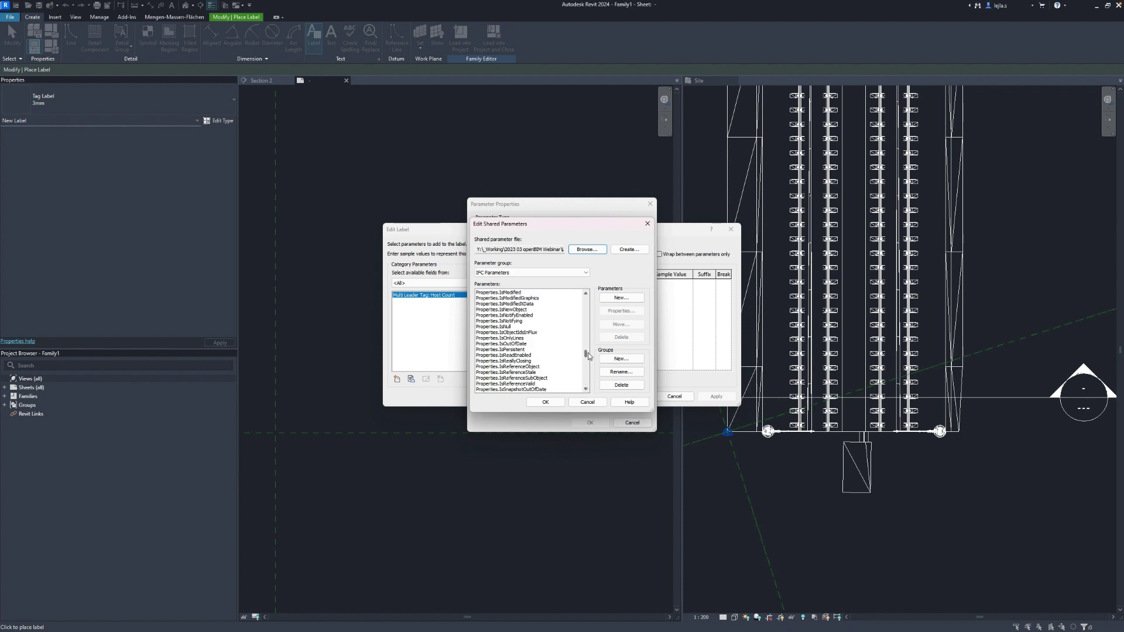
click(545, 402)
Choose the shared IfcName parameter and add it to the label.
double_click(568, 362)
click(590, 423)
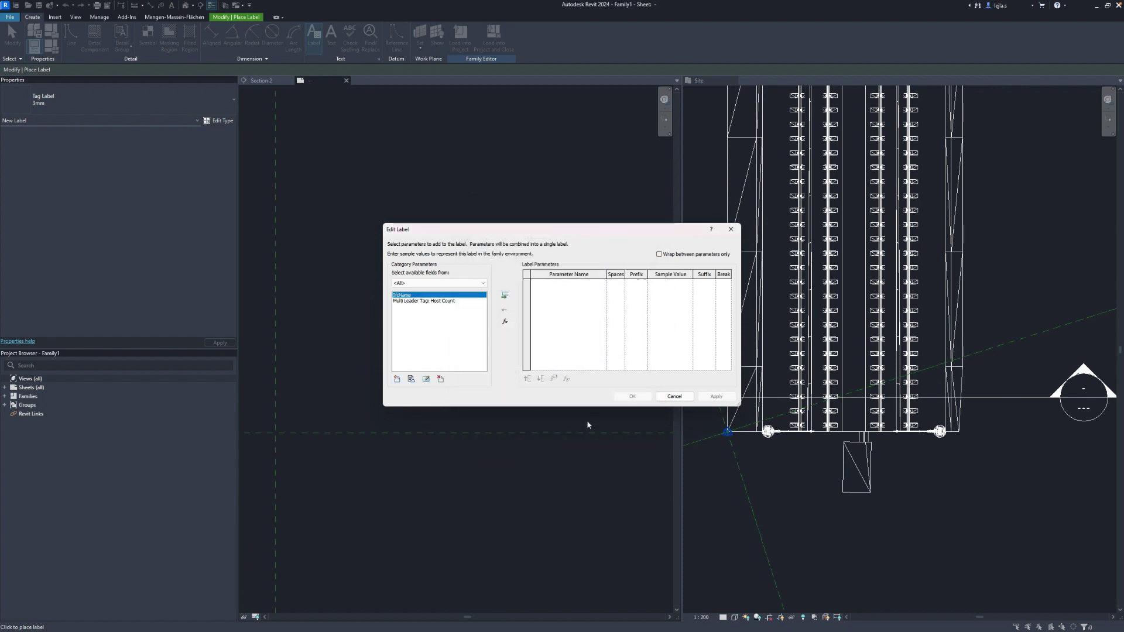
click(504, 296)
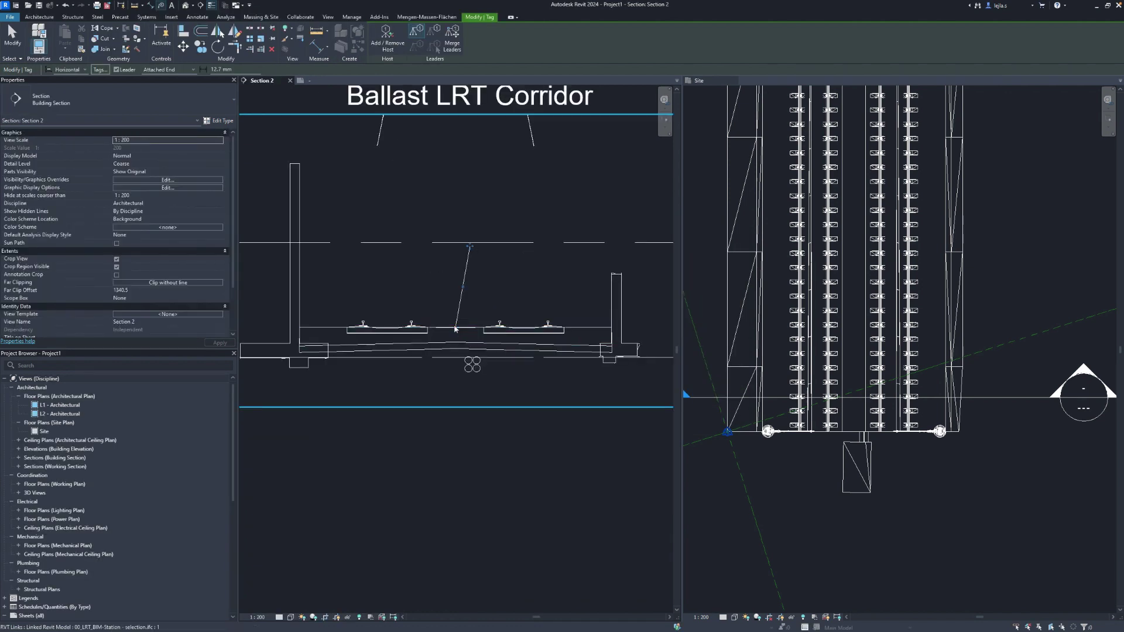
Set Section 2 to 1:50 and move the 'Ballast LRT Corridor' tag beside the ballast.
click(257, 617)
click(278, 549)
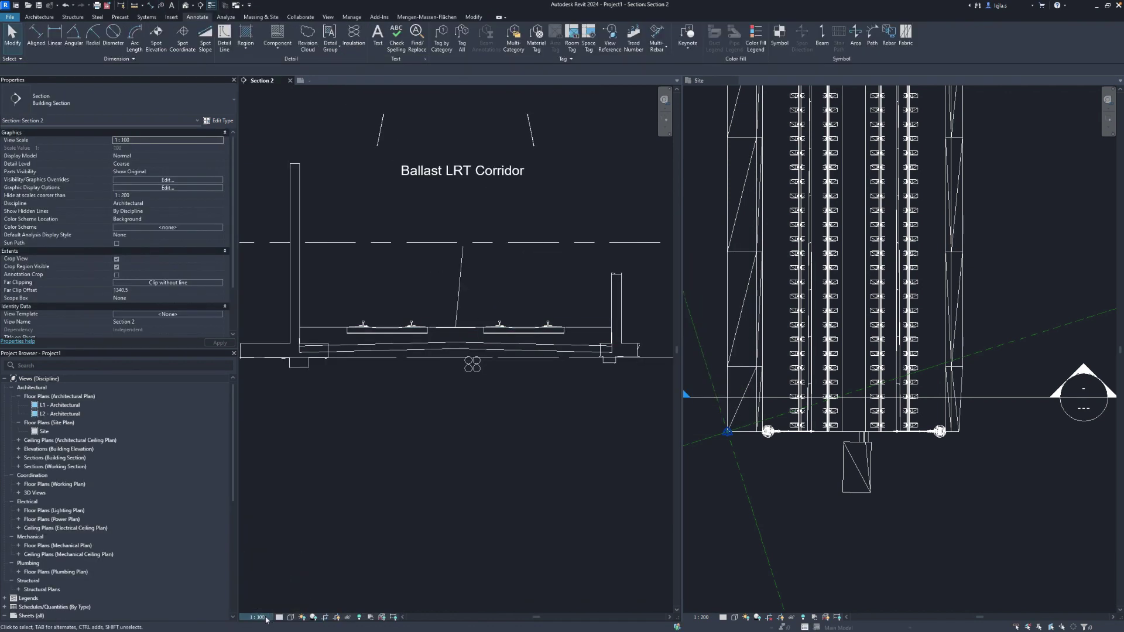
click(257, 617)
click(425, 351)
drag(427, 382, 384, 436)
Reload the edited tag family into the project, overwriting the existing version, then select the linked corridor model.
click(378, 39)
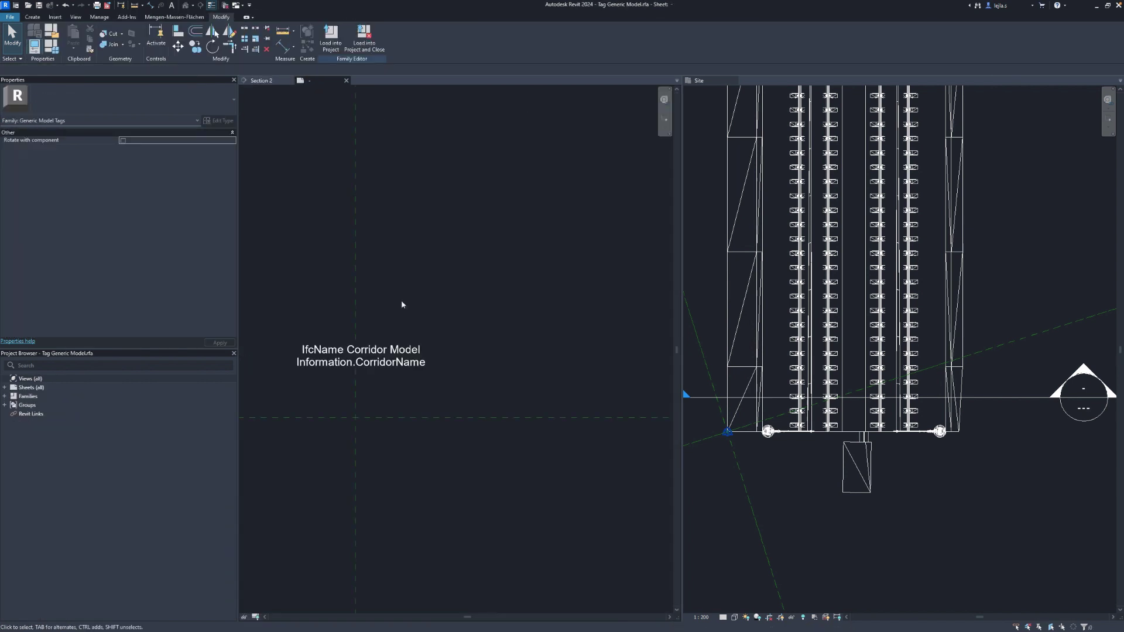
click(350, 44)
click(499, 291)
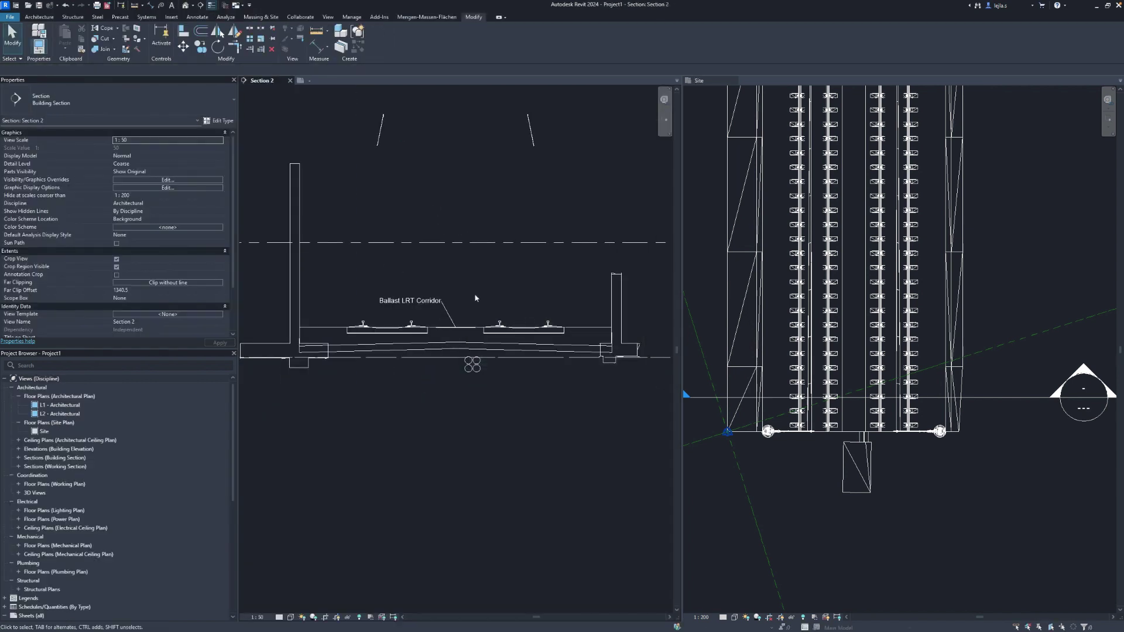
scroll(499, 305, up, 3)
click(515, 335)
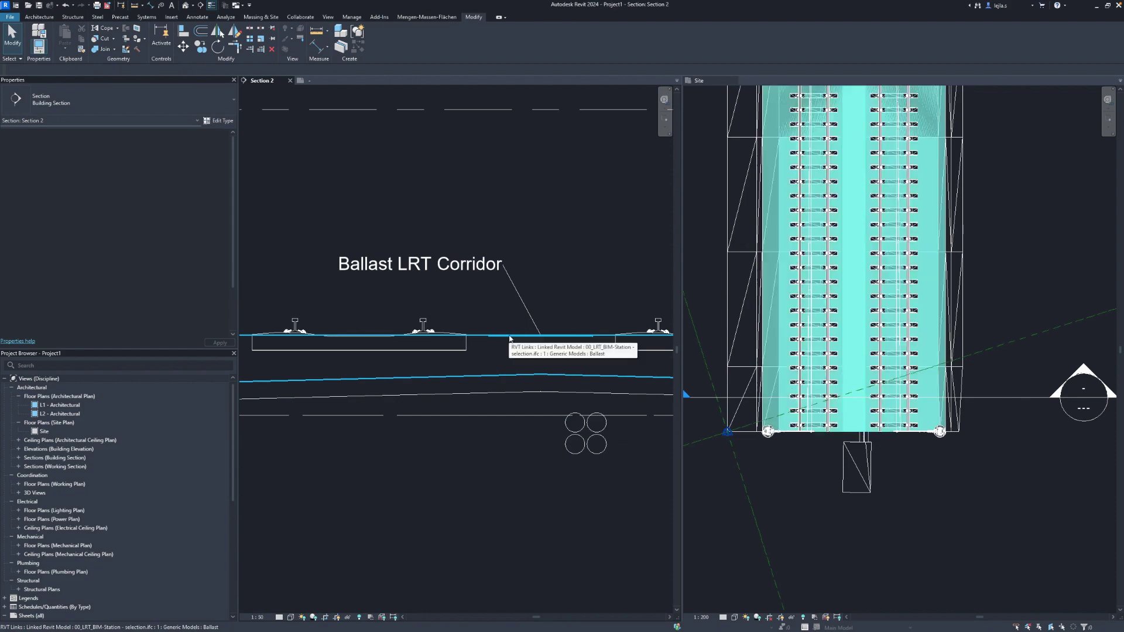